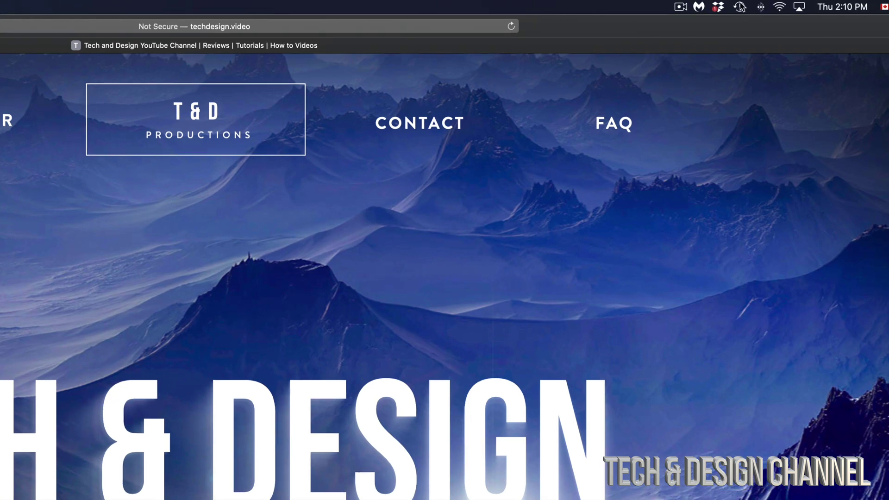
Check Time Machine's latest backup status (today at 7:43 AM) and dismiss it without backing up
click(748, 4)
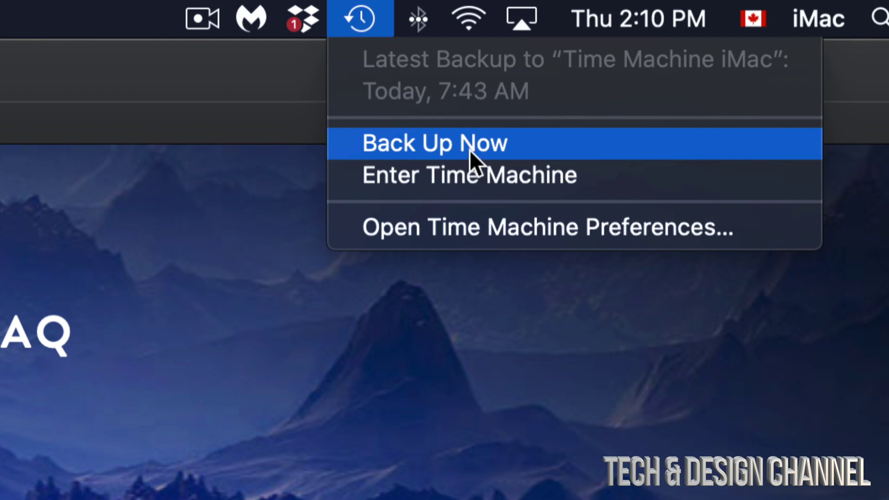
click(203, 209)
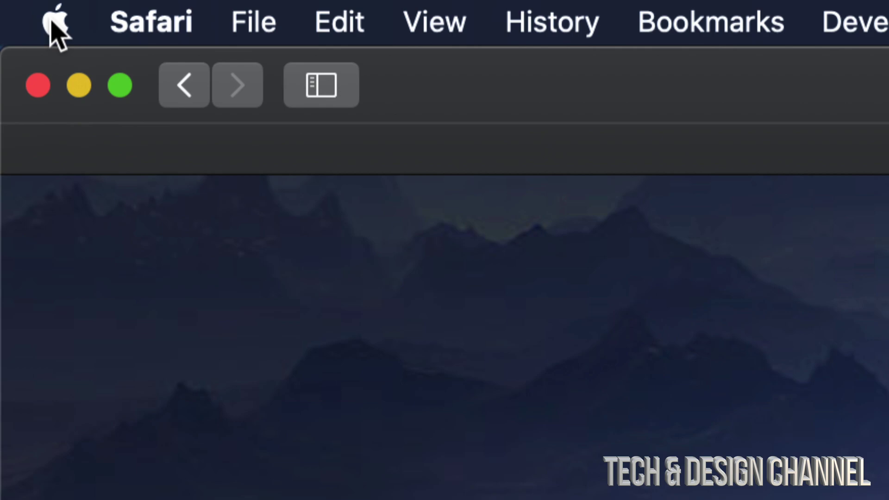
Open System Preferences from the Apple menu, where macOS Big Sur 11.0.1 (12.18 GB) is offered
click(57, 24)
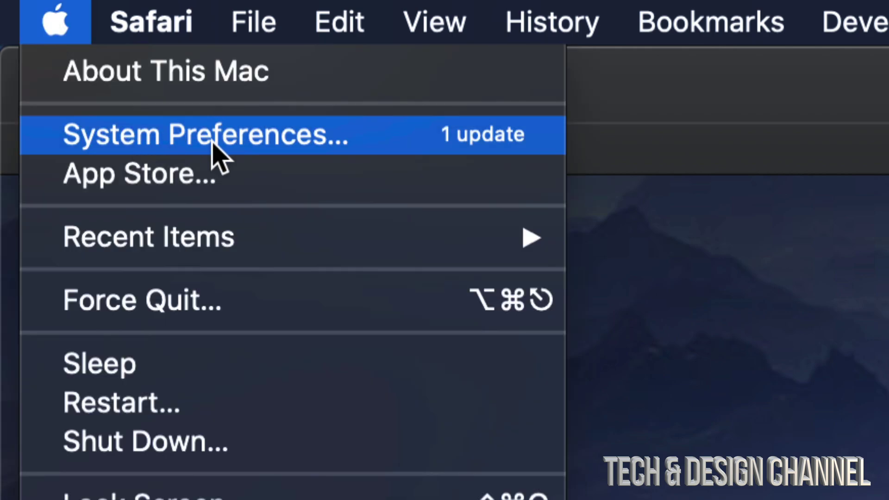
click(285, 140)
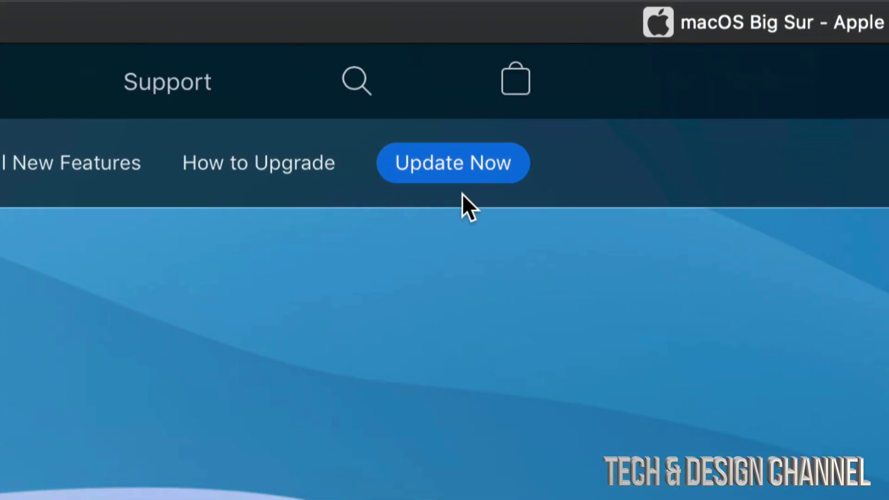
Start the macOS Big Sur update from Apple's web page, handing off to the App Store
click(417, 167)
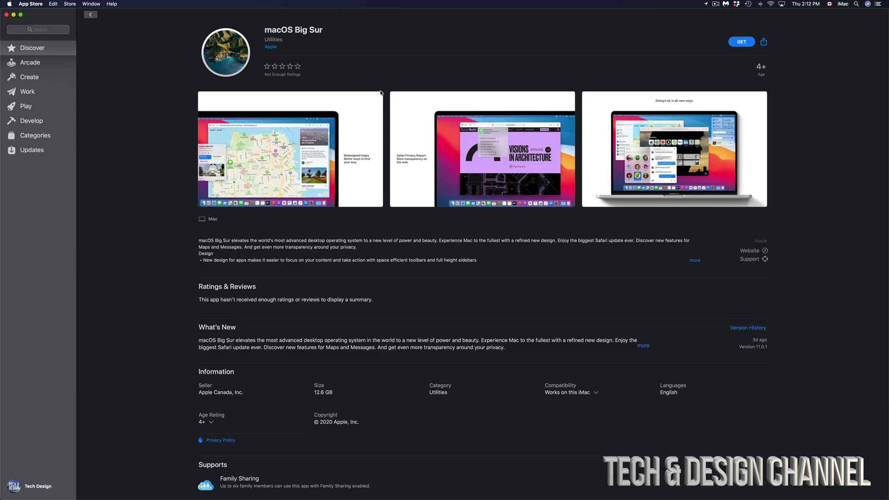
scroll(599, 320, down, 1)
scroll(600, 320, up, 1)
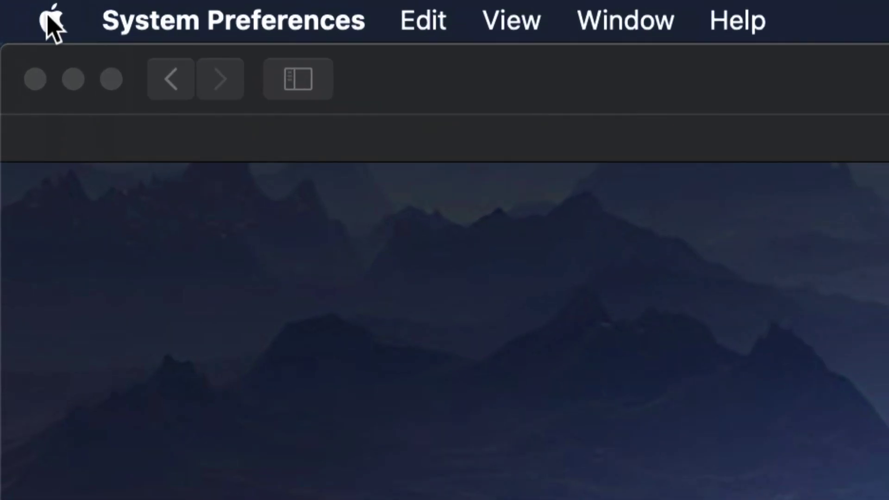
Launch the App Store, search for 'big sur', and view the macOS Big Sur listing
click(9, 4)
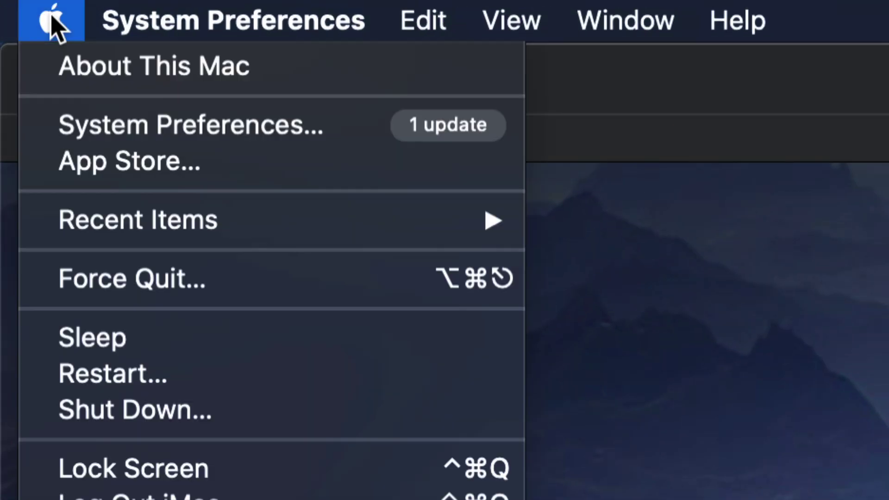
click(136, 177)
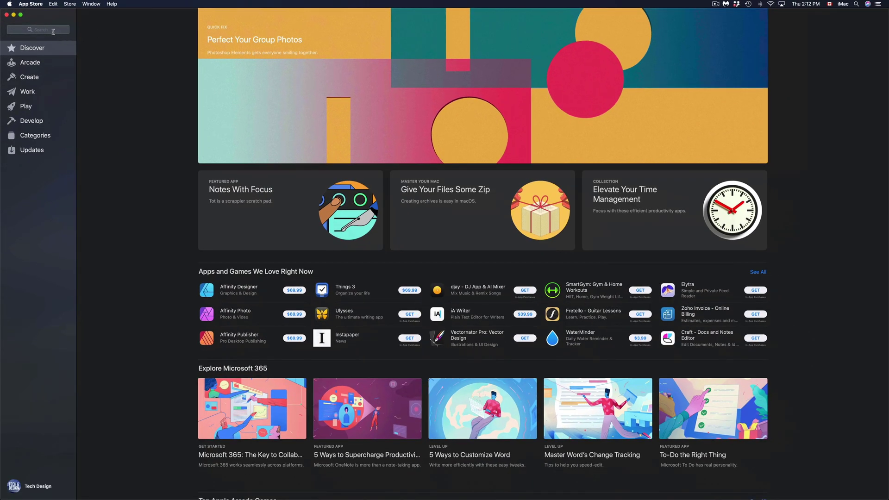
click(53, 31)
text(big sur)
key(Return)
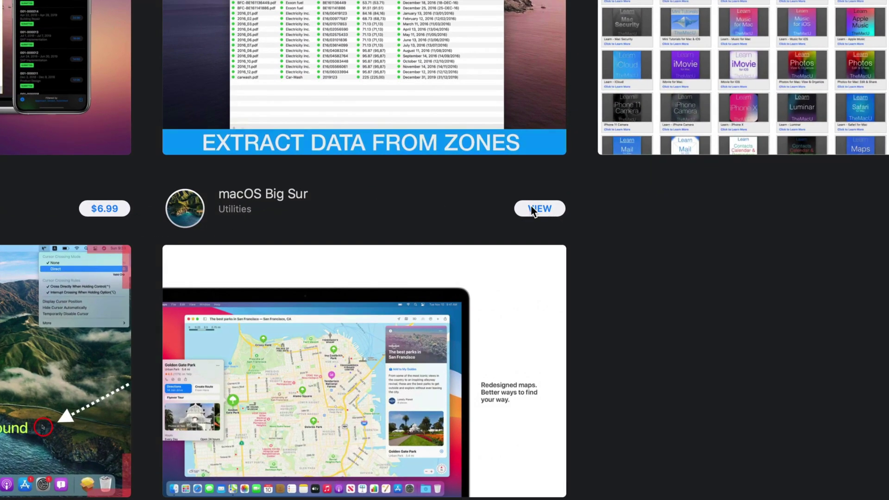
click(533, 209)
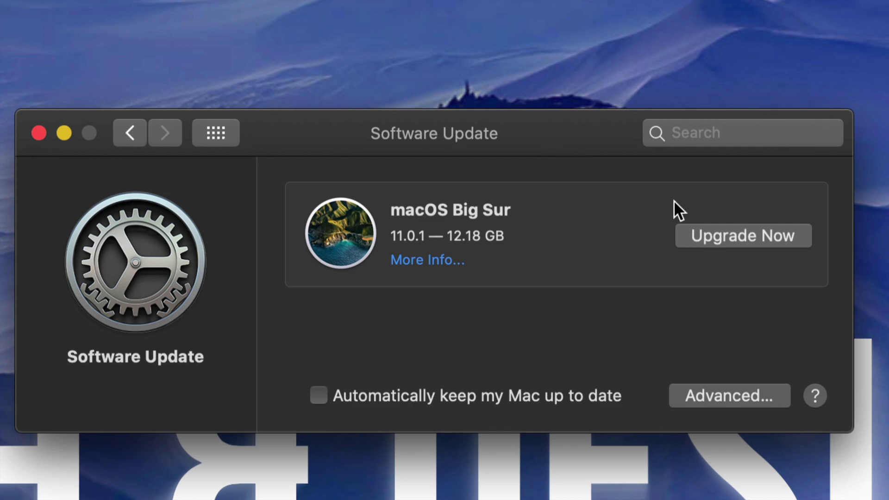
Start the macOS Big Sur 11.0.1 upgrade and reposition the Software Update window
click(726, 235)
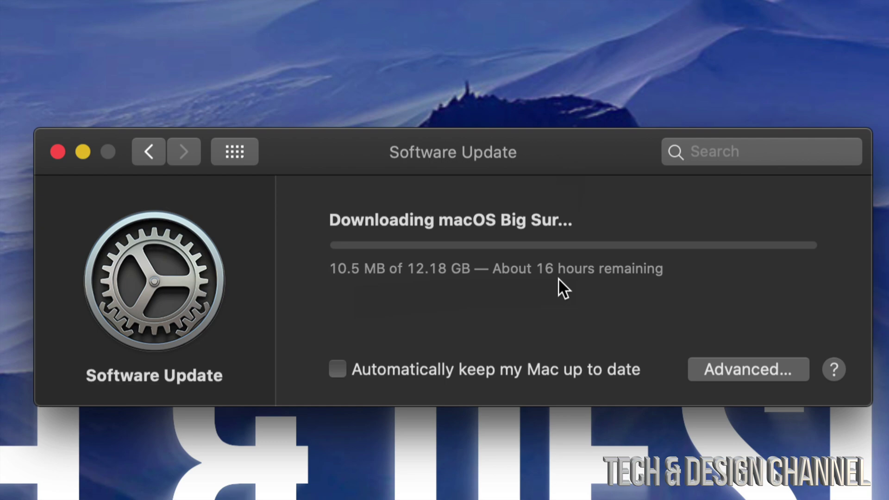
drag(536, 171, 520, 163)
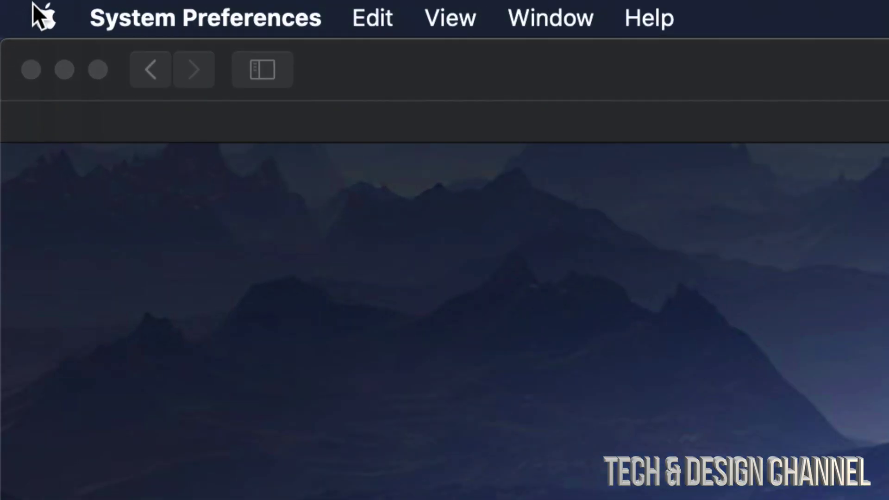
Reopen macOS Big Sur in the App Store via a 'big sur' search and choose GET
click(33, 7)
click(185, 147)
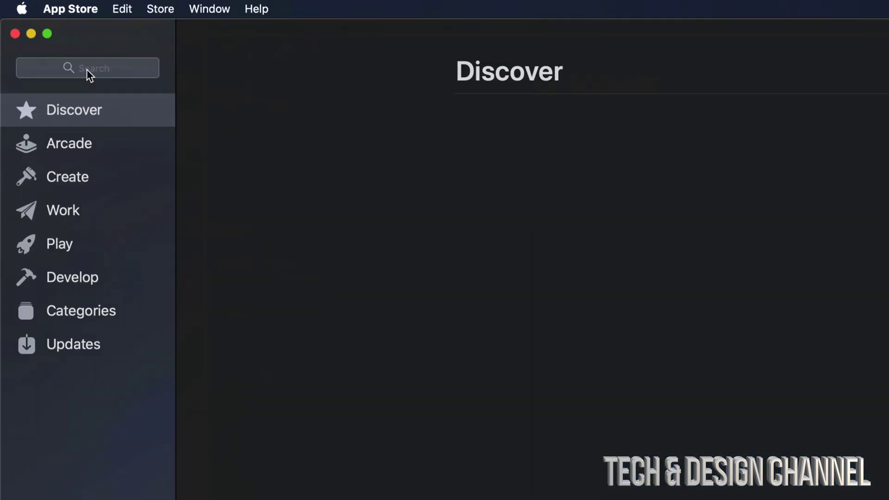
click(87, 69)
text(b)
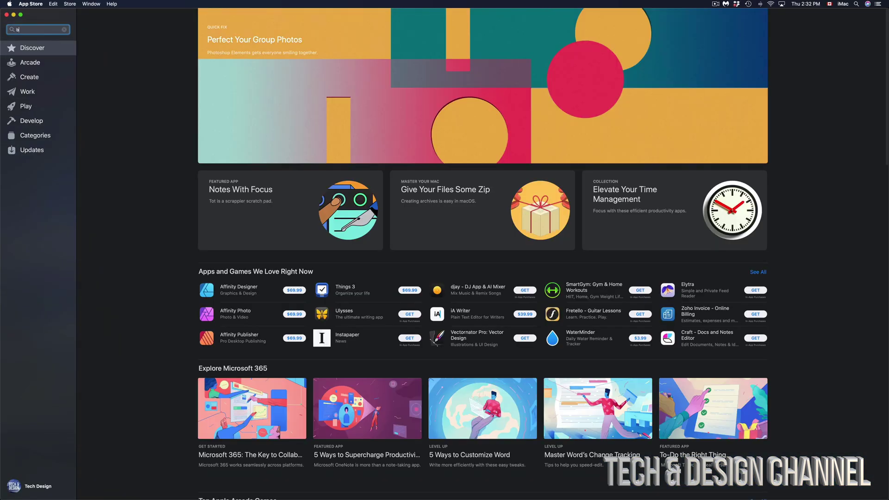
text(ig sur)
key(Return)
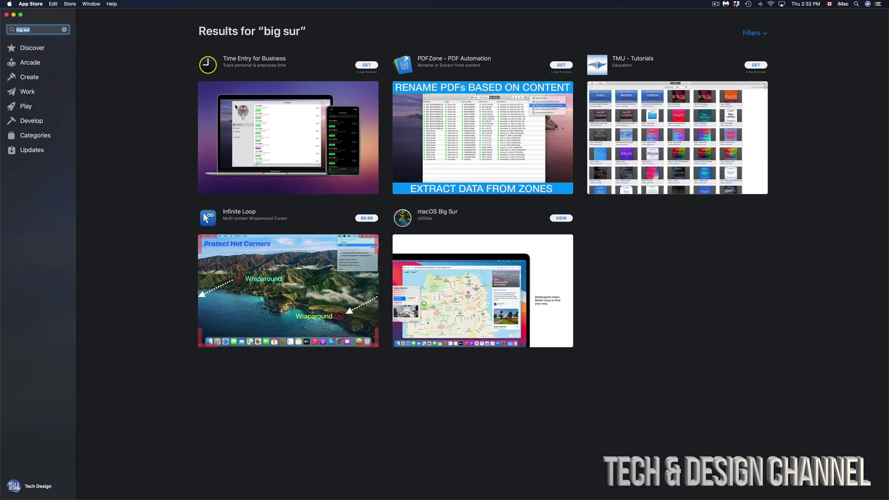
click(452, 245)
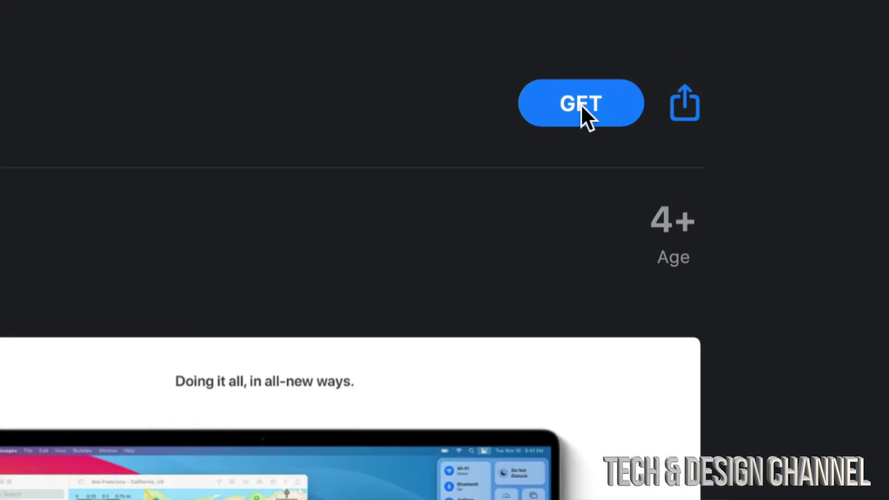
click(581, 105)
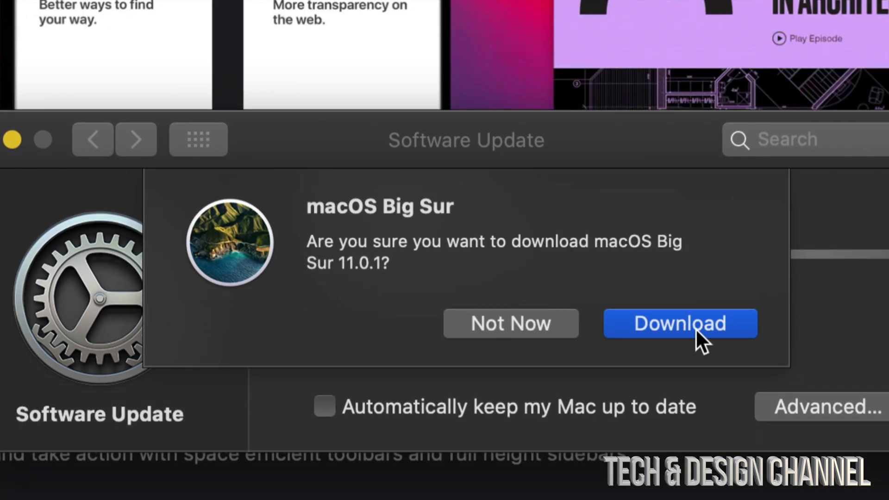
Confirm downloading macOS Big Sur 11.0.1 and move the Software Update window down and right
click(696, 328)
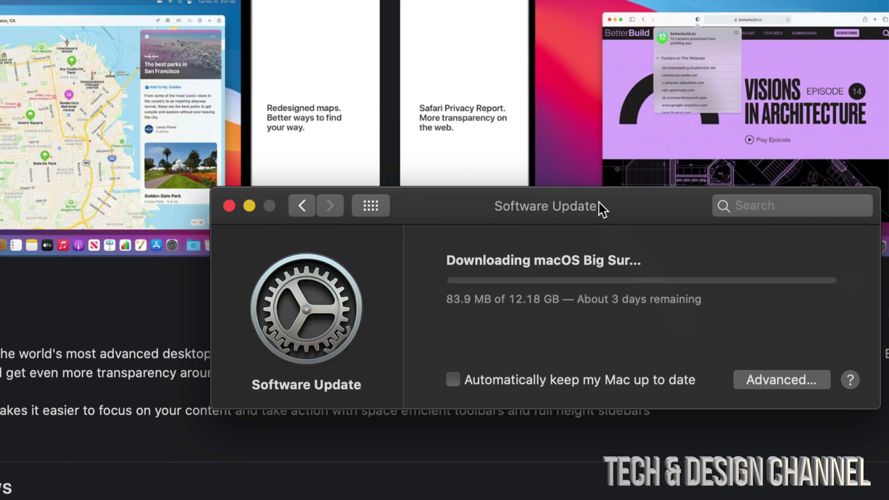
drag(598, 201, 520, 152)
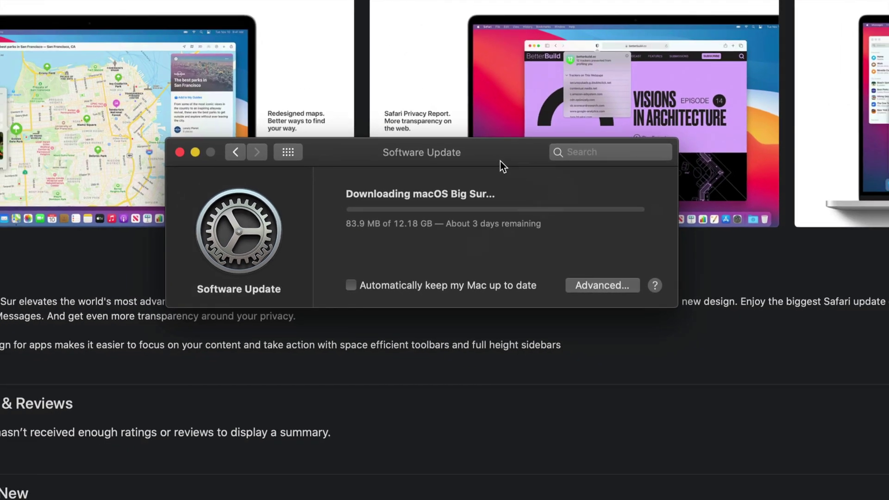
drag(500, 161, 518, 196)
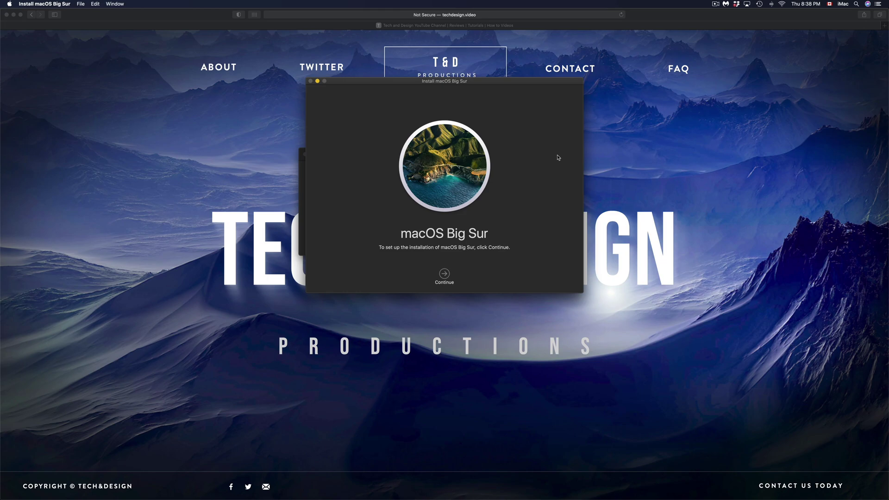
Continue past the installer's intro and agree to the macOS Big Sur software license
drag(475, 82, 478, 89)
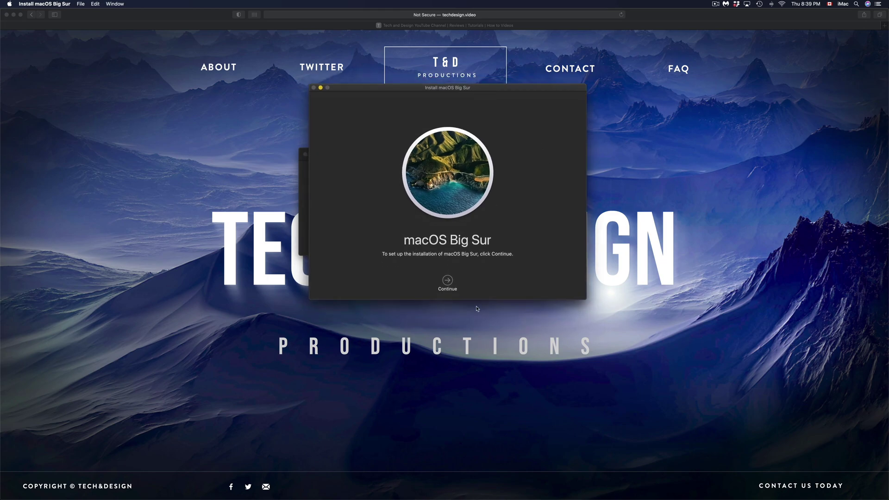
click(449, 281)
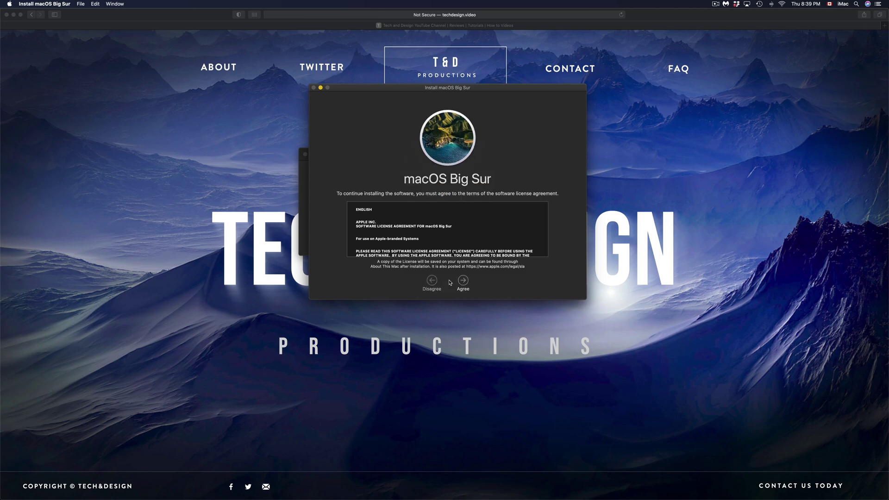
scroll(456, 244, down, 3)
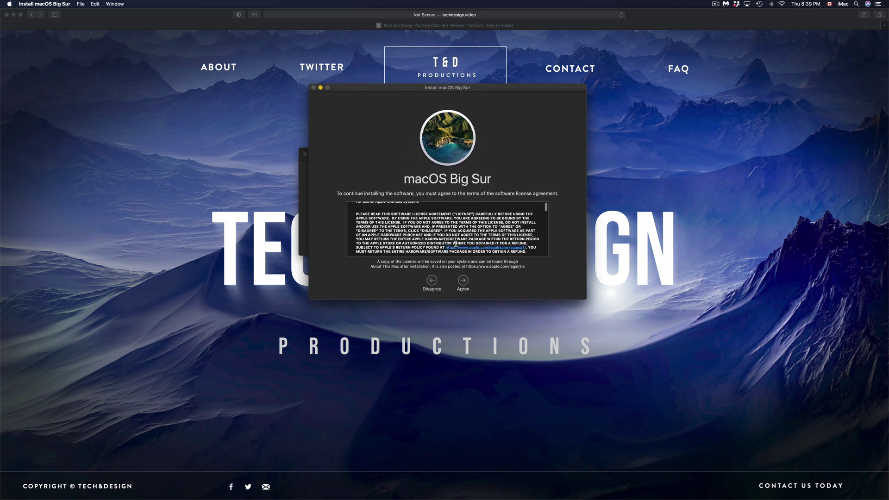
scroll(456, 243, down, 5)
scroll(457, 243, down, 5)
scroll(456, 243, down, 5)
scroll(456, 243, down, 5)
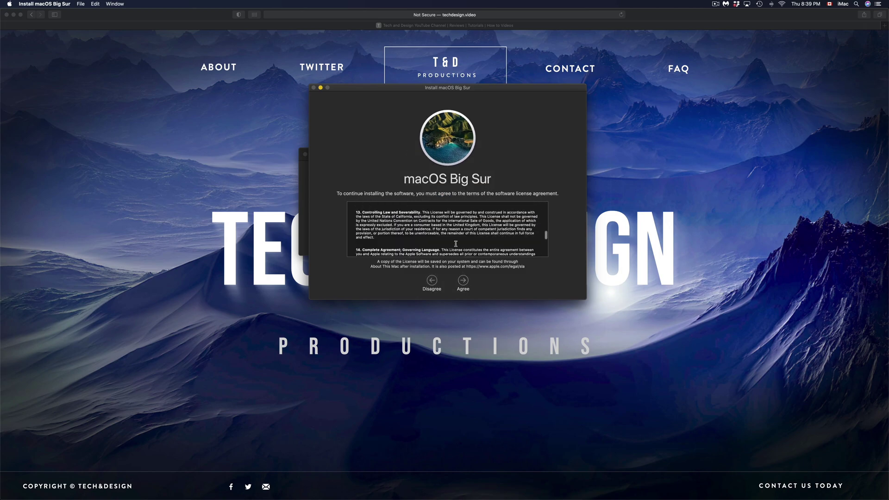
scroll(455, 243, down, 5)
scroll(456, 243, down, 5)
scroll(455, 243, down, 5)
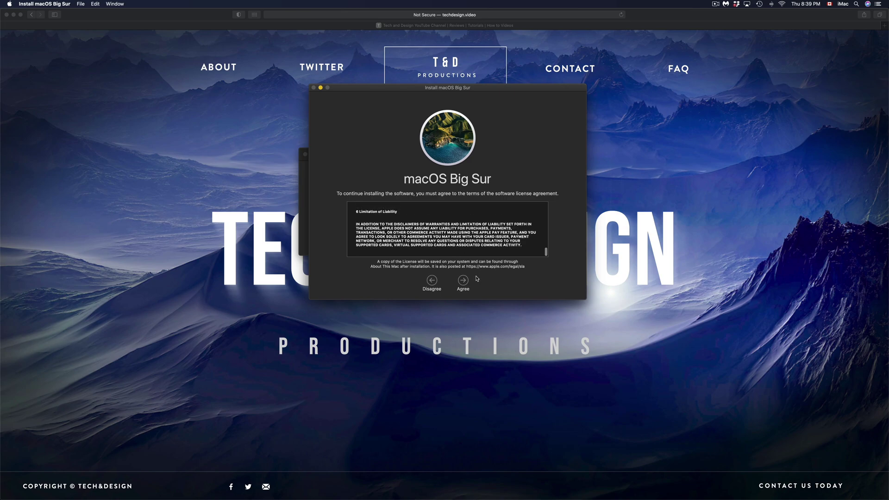
click(464, 281)
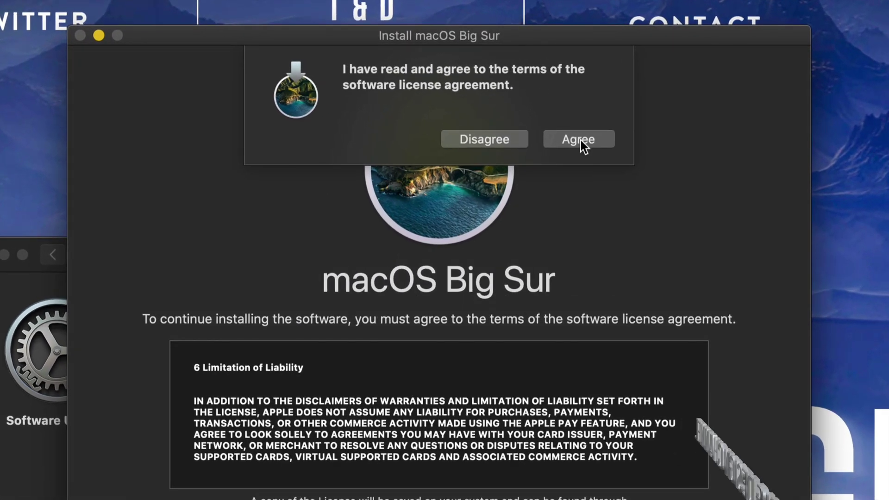
click(581, 140)
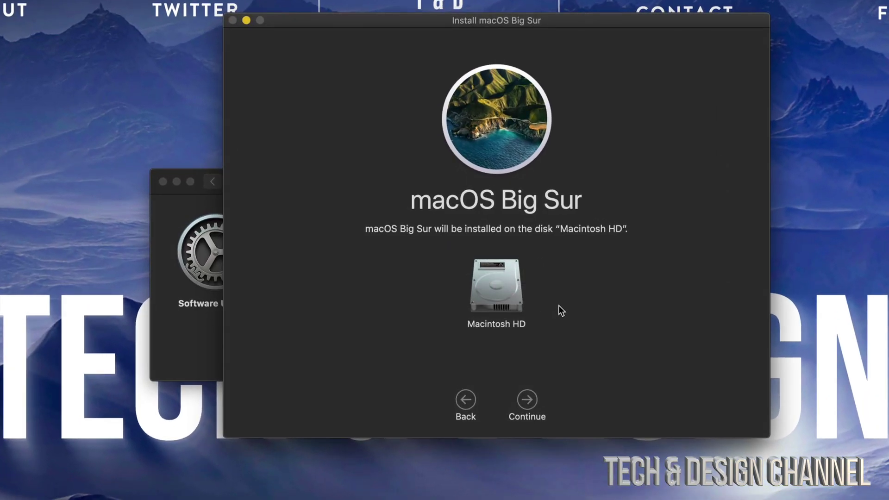
Choose Macintosh HD as the install disk and authorize with the administrator password
click(529, 401)
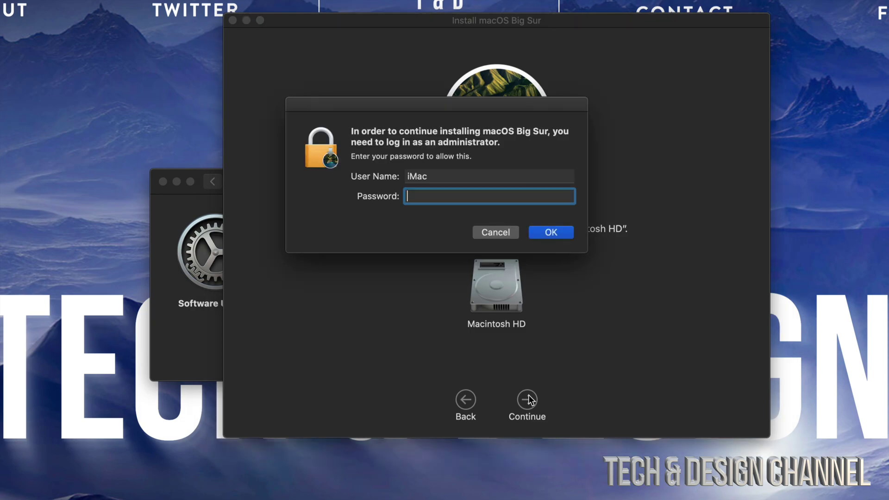
click(555, 231)
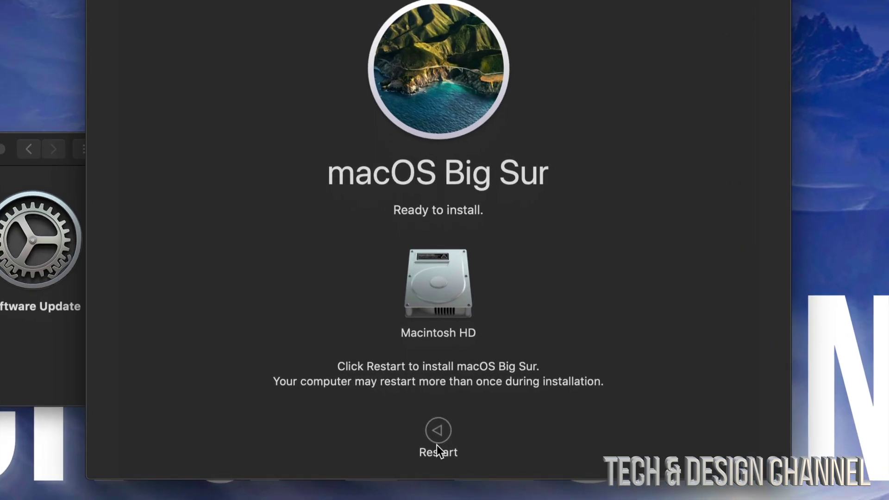
Restart the Mac to install Big Sur and wait for the login screen
click(440, 413)
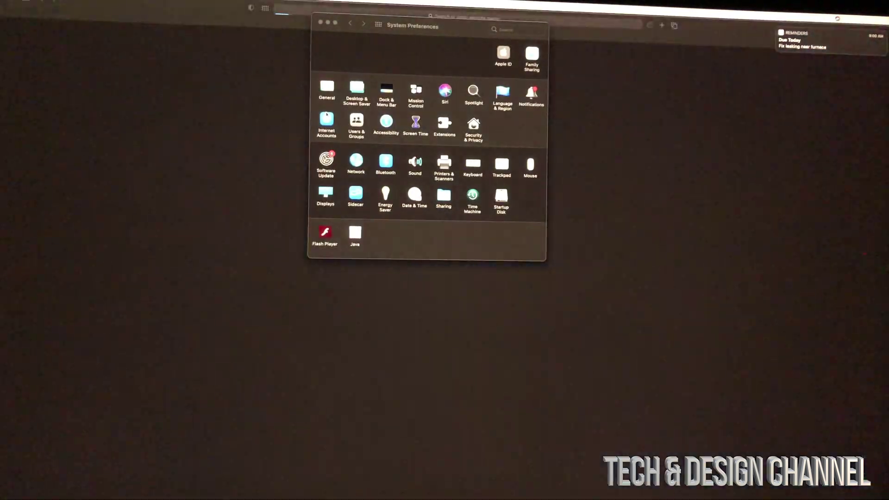
Open Software Update to confirm the Mac is current on macOS Big Sur 11.0.1
click(323, 112)
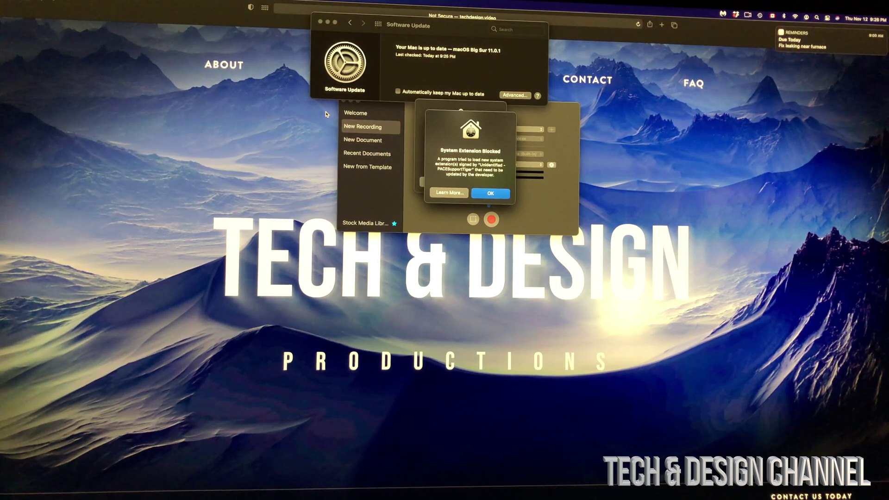
Dismiss both System Extension Blocked alerts and quit the screen recorder window
drag(473, 25, 551, 254)
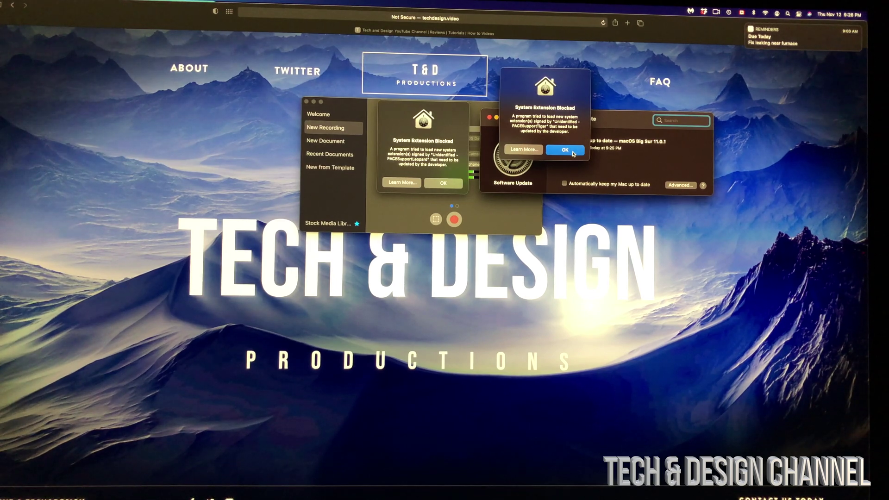
click(565, 149)
click(442, 182)
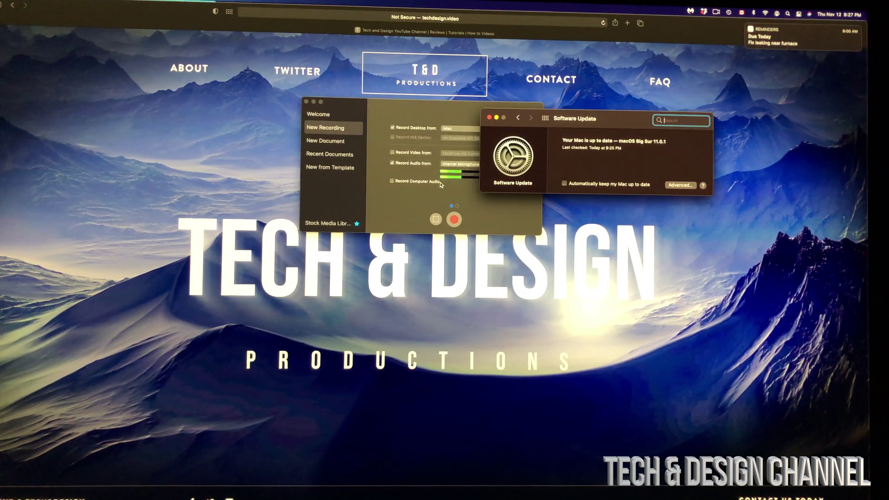
key(super+q)
drag(587, 119, 468, 125)
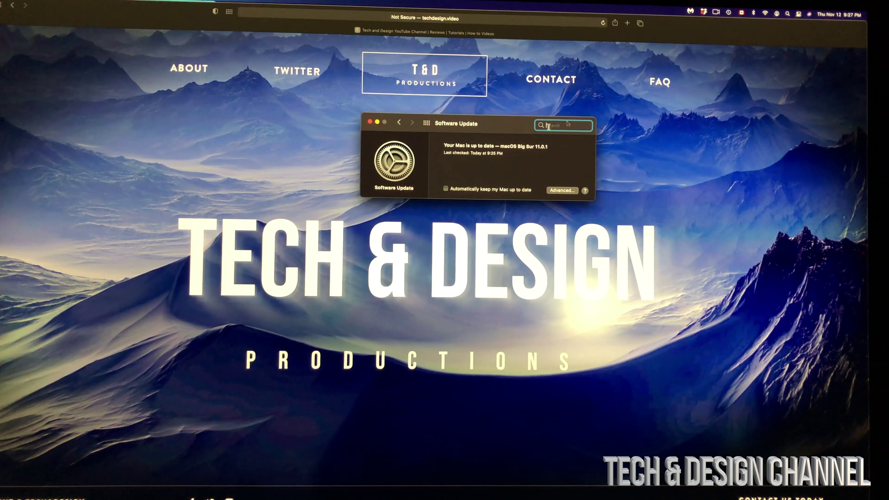
Return to the full preference pane grid and reposition the System Preferences window
drag(487, 128, 497, 162)
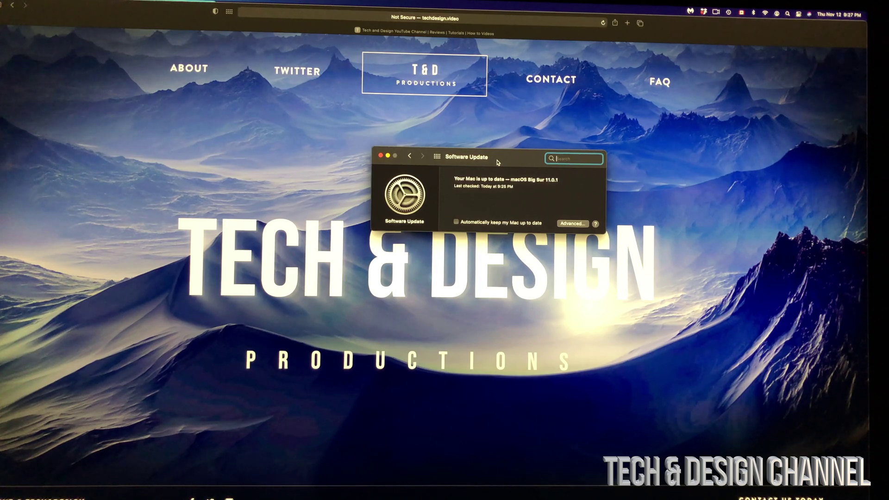
click(438, 157)
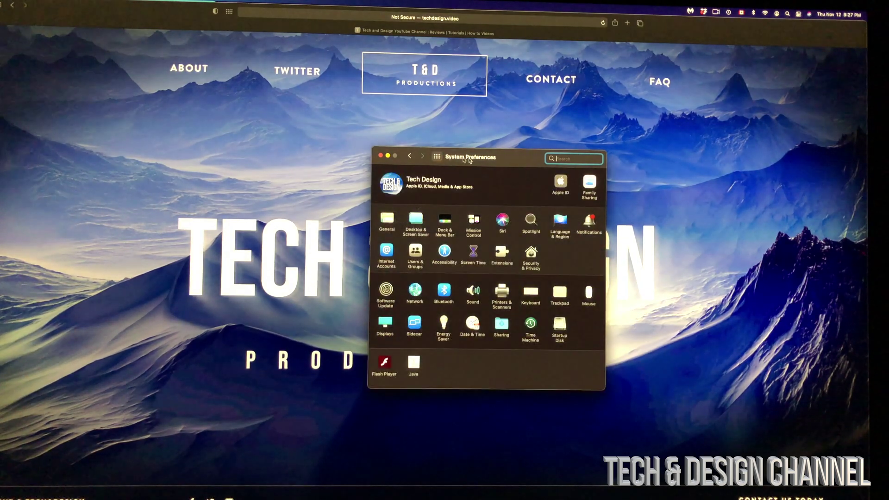
drag(486, 144, 474, 87)
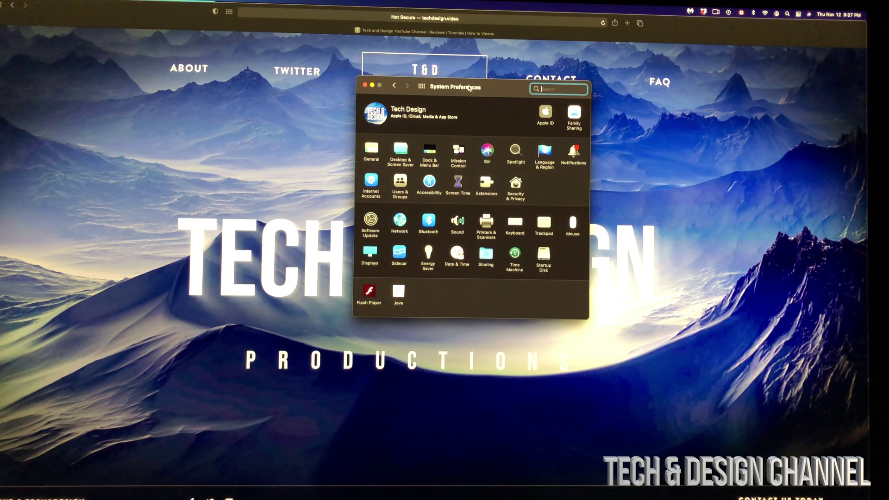
drag(490, 82, 410, 147)
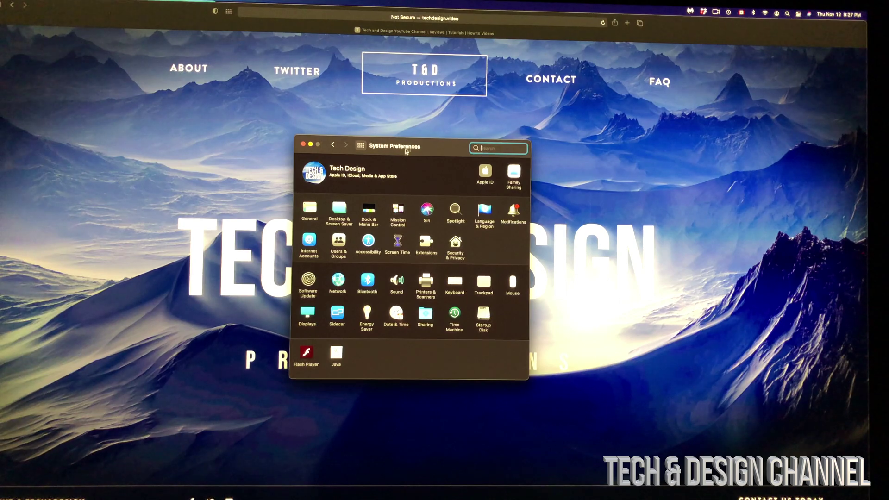
Recheck Software Update, go back to all panes, and close System Preferences
click(307, 281)
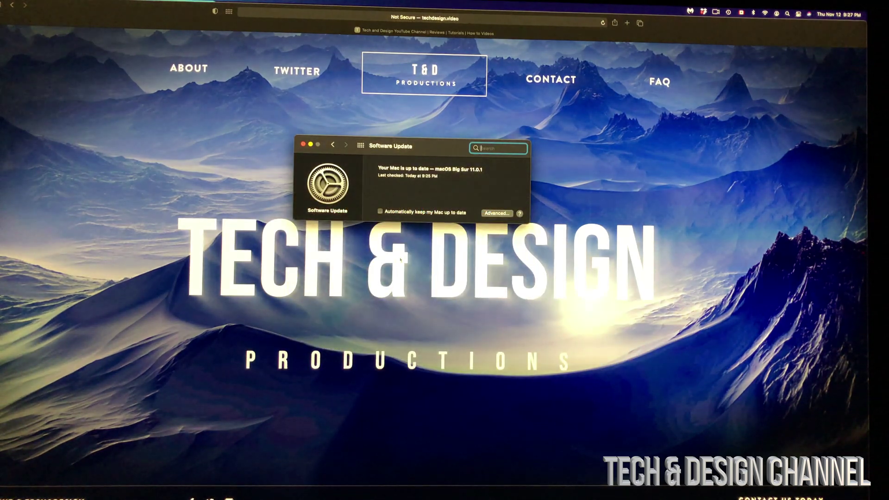
click(360, 146)
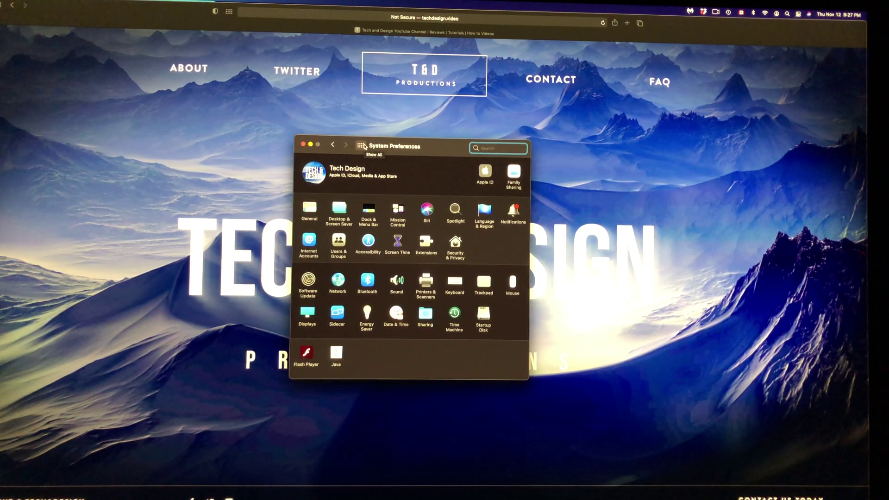
click(304, 145)
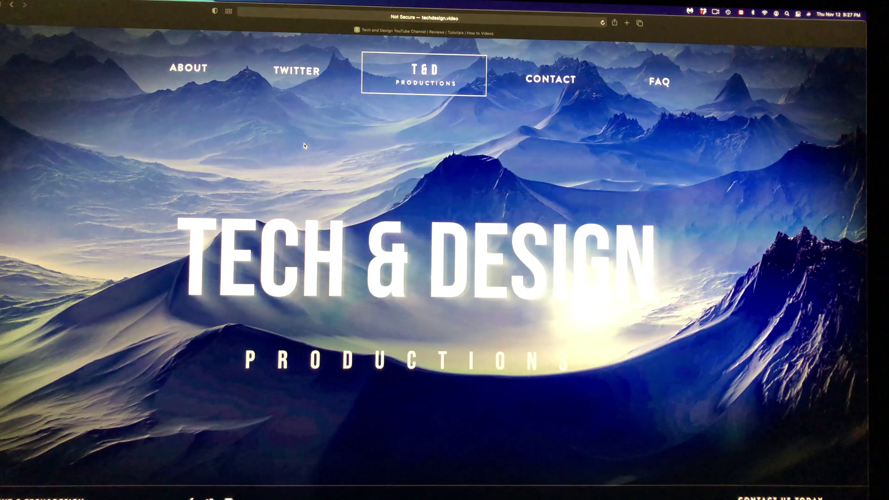